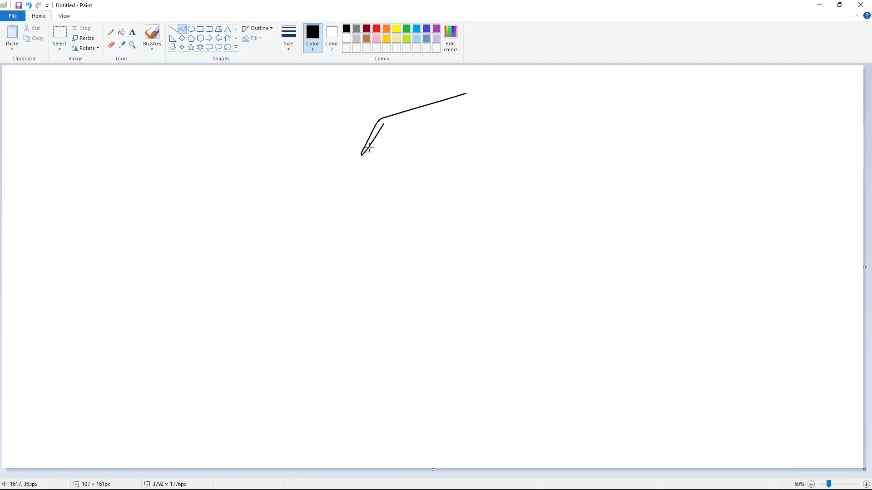
Outline the lower edge of the hat's crown stroke and round off its right end with curves.
{"action": "left_click", "coordinate": [395, 122]}
{"action": "left_click", "coordinate": [389, 121]}
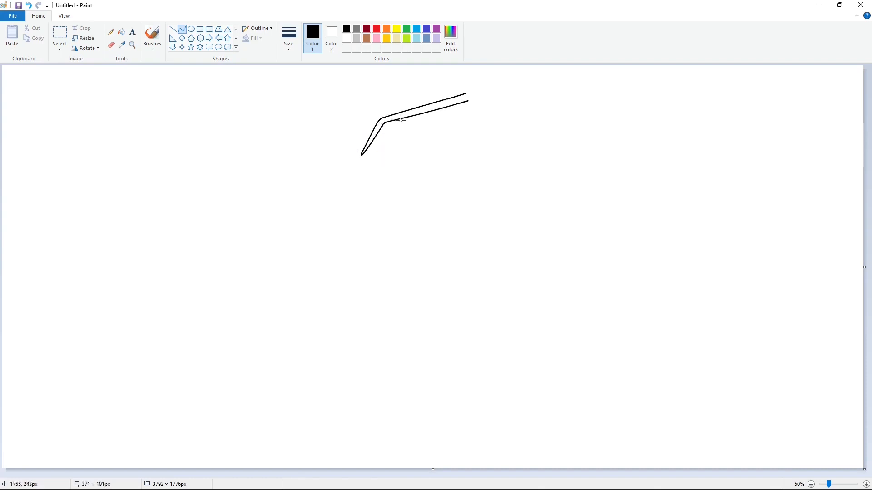
{"action": "left_click", "coordinate": [401, 121]}
{"action": "mouse_move", "coordinate": [444, 136]}
{"action": "left_mouse_down"}
{"action": "mouse_move", "coordinate": [474, 112]}
{"action": "mouse_move", "coordinate": [474, 95]}
{"action": "mouse_move", "coordinate": [511, 115]}
{"action": "left_mouse_up"}
{"action": "key", "text": "ctrl+z"}
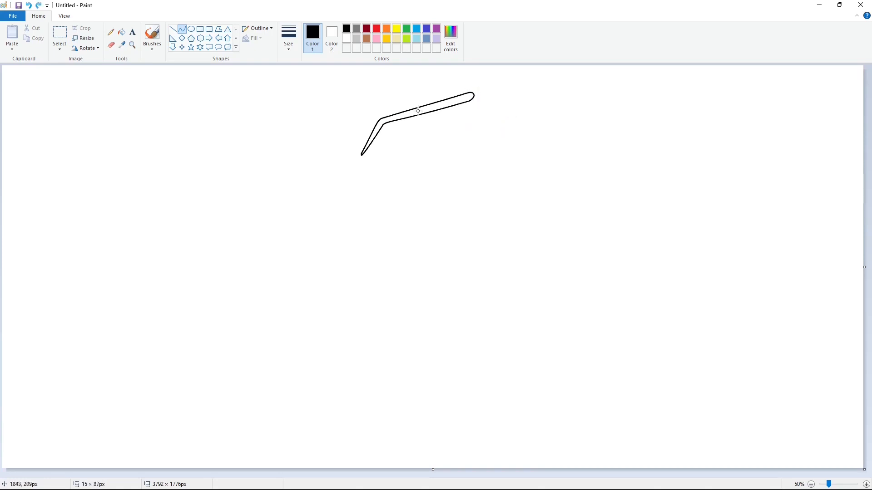
Draw two curved edges tapering together for the brim's left slope, just below the crown stroke.
{"action": "left_click_drag", "start_coordinate": [357, 163], "coordinate": [258, 224]}
{"action": "mouse_move", "coordinate": [299, 199]}
{"action": "left_mouse_down"}
{"action": "mouse_move", "coordinate": [321, 181]}
{"action": "mouse_move", "coordinate": [379, 180]}
{"action": "mouse_move", "coordinate": [281, 221]}
{"action": "left_mouse_up"}
{"action": "left_click_drag", "start_coordinate": [336, 177], "coordinate": [368, 163]}
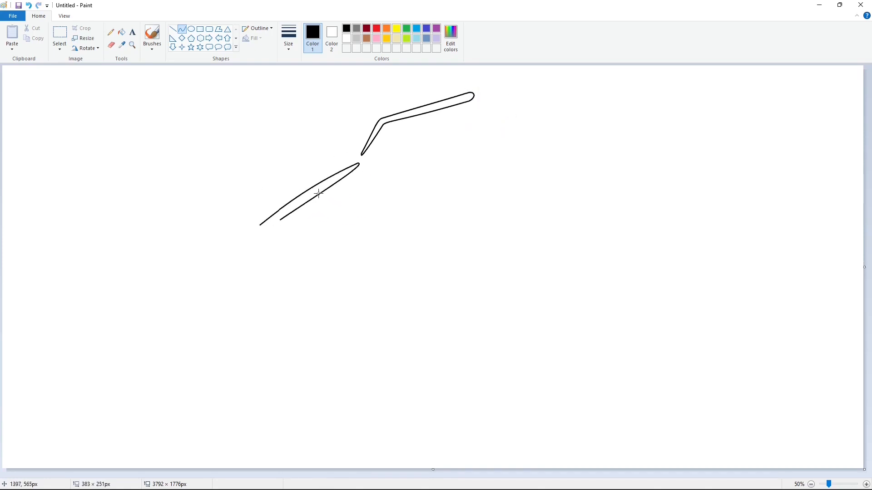
{"action": "left_click_drag", "start_coordinate": [318, 191], "coordinate": [316, 189]}
Outline the long curved band along the hat's lower brim and round off both of its ends.
{"action": "left_click_drag", "start_coordinate": [280, 219], "coordinate": [551, 168]}
{"action": "mouse_move", "coordinate": [399, 197]}
{"action": "left_mouse_down"}
{"action": "mouse_move", "coordinate": [397, 186]}
{"action": "mouse_move", "coordinate": [442, 181]}
{"action": "left_mouse_up"}
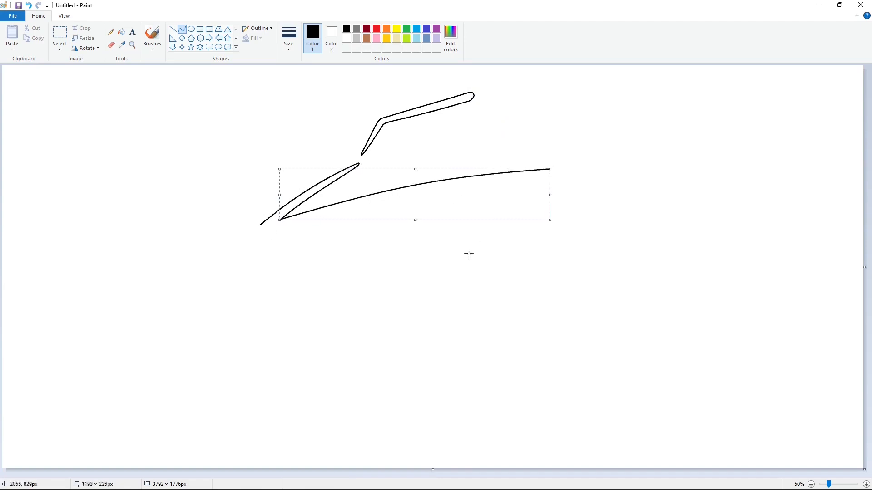
{"action": "left_click_drag", "start_coordinate": [255, 229], "coordinate": [551, 185]}
{"action": "left_click", "coordinate": [270, 233]}
{"action": "left_click_drag", "start_coordinate": [449, 203], "coordinate": [451, 195]}
{"action": "left_click", "coordinate": [452, 196]}
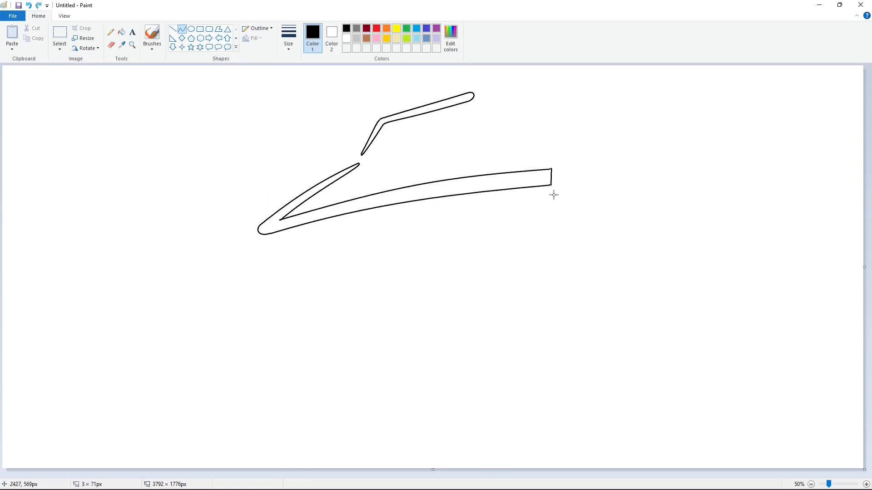
{"action": "left_click_drag", "start_coordinate": [558, 180], "coordinate": [571, 183]}
{"action": "left_click_drag", "start_coordinate": [569, 169], "coordinate": [568, 166]}
{"action": "left_click", "coordinate": [603, 176]}
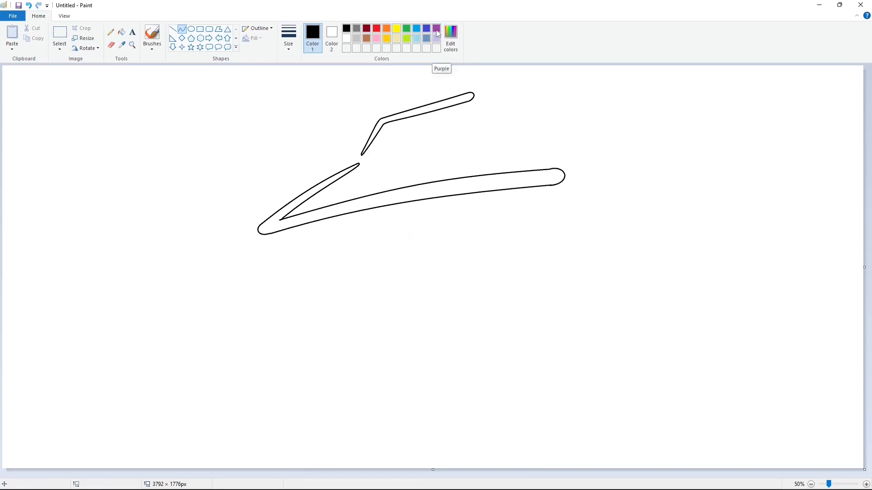
Cut a small arched notch into the brim's lower edge, erasing the line beneath the arc with white.
{"action": "left_click_drag", "start_coordinate": [396, 203], "coordinate": [432, 192]}
{"action": "left_click", "coordinate": [471, 193]}
{"action": "left_click", "coordinate": [866, 485]}
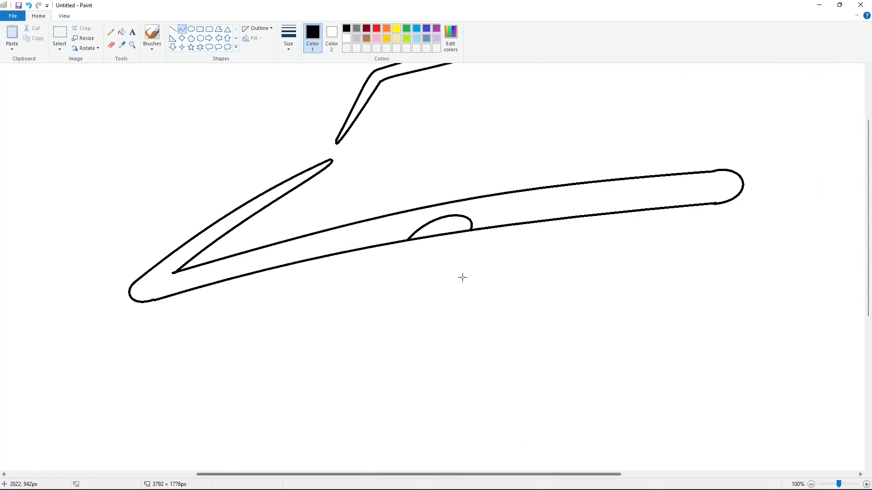
{"action": "left_click", "coordinate": [173, 29]}
{"action": "left_click", "coordinate": [349, 37]}
{"action": "left_click_drag", "start_coordinate": [417, 237], "coordinate": [407, 246]}
{"action": "left_click", "coordinate": [423, 276]}
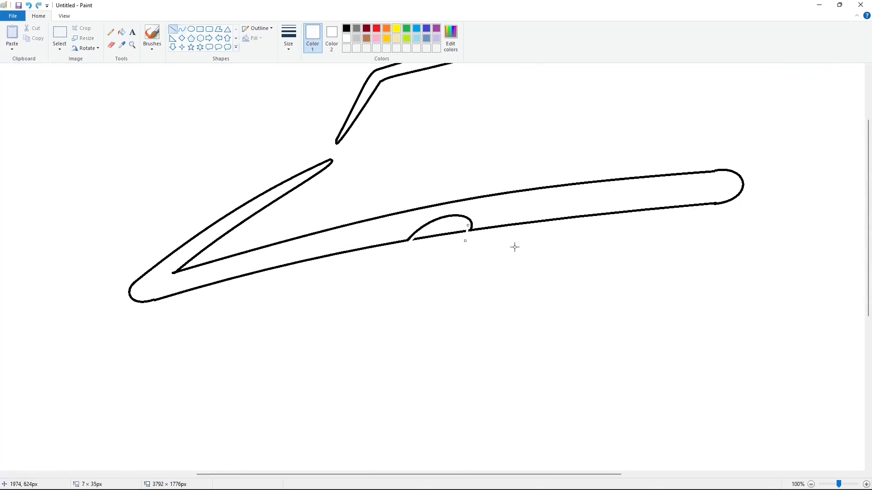
{"action": "left_click", "coordinate": [121, 32]}
{"action": "left_click", "coordinate": [436, 236]}
{"action": "left_click", "coordinate": [810, 484]}
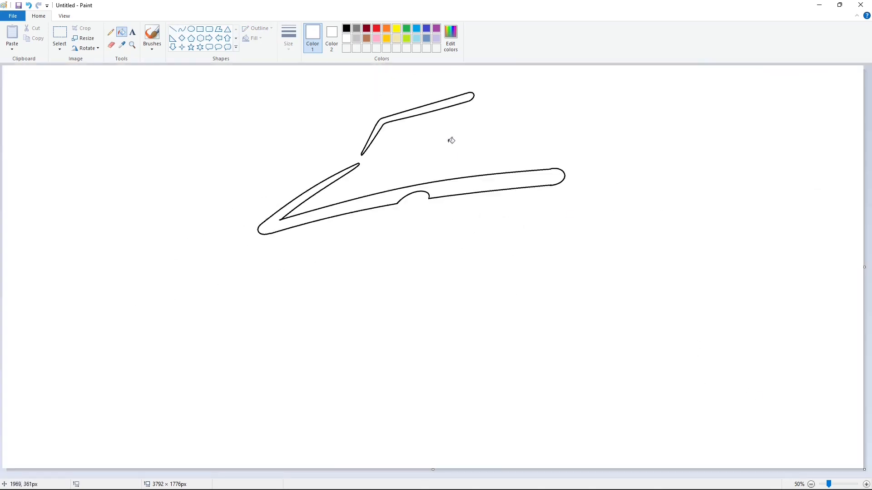
Draw the lower edge of the hat's right stroke in black, descending from the crown and bending outward, with a rounded tip.
{"action": "left_click", "coordinate": [183, 29]}
{"action": "left_click", "coordinate": [346, 29]}
{"action": "left_click_drag", "start_coordinate": [485, 90], "coordinate": [588, 170]}
{"action": "left_click", "coordinate": [490, 104]}
{"action": "left_click", "coordinate": [491, 134]}
{"action": "left_click", "coordinate": [514, 136]}
{"action": "left_click", "coordinate": [500, 139]}
{"action": "left_click", "coordinate": [523, 143]}
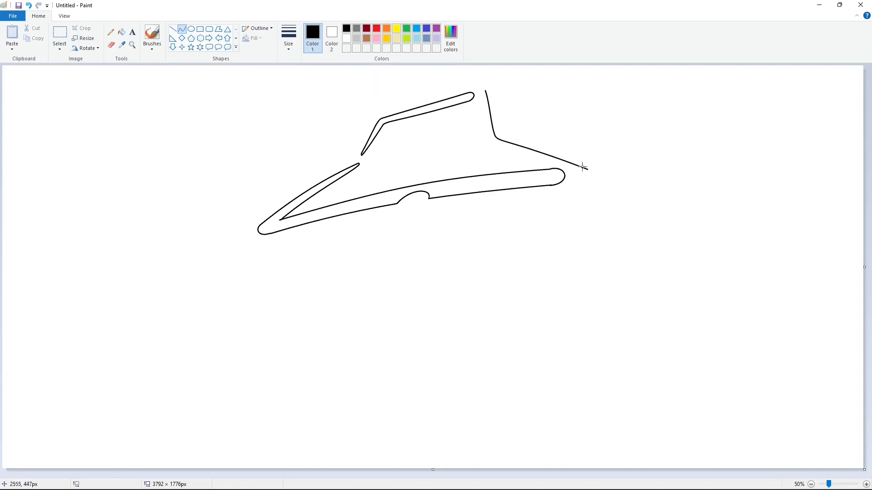
{"action": "left_click", "coordinate": [599, 166]}
{"action": "left_click", "coordinate": [628, 172]}
Draw the upper edge of the hat's right stroke to close its outline back to the crown point.
{"action": "mouse_move", "coordinate": [592, 161]}
{"action": "left_mouse_down"}
{"action": "mouse_move", "coordinate": [502, 130]}
{"action": "mouse_move", "coordinate": [485, 90]}
{"action": "left_mouse_up"}
{"action": "left_click", "coordinate": [561, 148]}
{"action": "left_click", "coordinate": [530, 137]}
{"action": "left_click", "coordinate": [631, 152]}
{"action": "left_click", "coordinate": [494, 113]}
{"action": "left_click", "coordinate": [491, 98]}
{"action": "left_click", "coordinate": [571, 124]}
Fill the crown, lower brim and right-side stroke outlines with black.
{"action": "left_click", "coordinate": [121, 31]}
{"action": "left_click", "coordinate": [427, 103]}
{"action": "left_click", "coordinate": [456, 179]}
{"action": "left_click", "coordinate": [511, 140]}
Bridge the gaps between the hat's black strokes with purple lines and fill the hat's interior with purple.
{"action": "left_click", "coordinate": [436, 28]}
{"action": "left_click", "coordinate": [182, 29]}
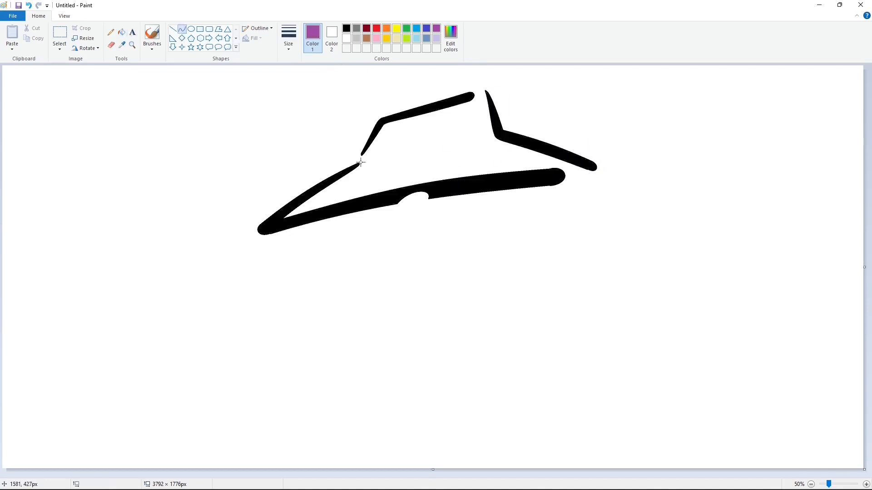
{"action": "left_click_drag", "start_coordinate": [361, 162], "coordinate": [367, 147]}
{"action": "left_click", "coordinate": [173, 28]}
{"action": "left_click_drag", "start_coordinate": [475, 92], "coordinate": [488, 105]}
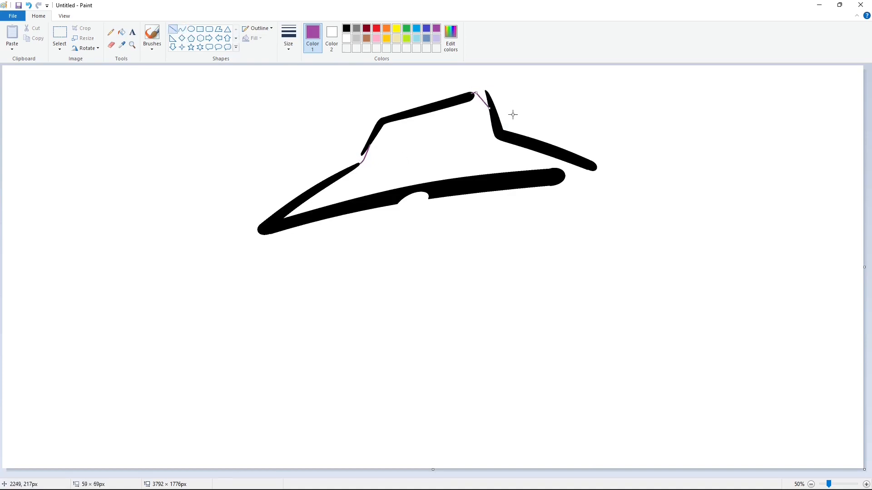
{"action": "left_click", "coordinate": [182, 29]}
{"action": "left_click_drag", "start_coordinate": [559, 184], "coordinate": [585, 166]}
{"action": "left_click", "coordinate": [589, 176]}
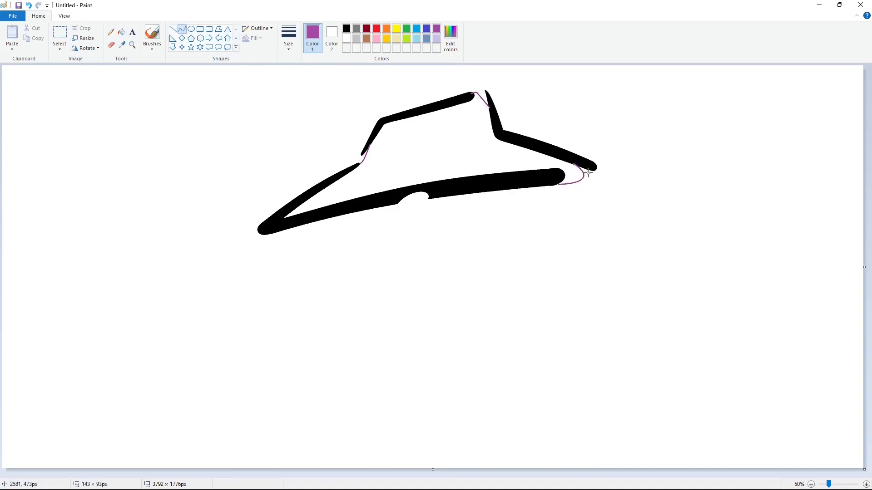
{"action": "left_click", "coordinate": [122, 33]}
{"action": "left_click", "coordinate": [432, 150]}
Cover the purple line ends that overlap the hat's black strokes using black lines at the thickest size.
{"action": "left_click", "coordinate": [866, 484]}
{"action": "left_click_drag", "start_coordinate": [363, 475], "coordinate": [508, 475]}
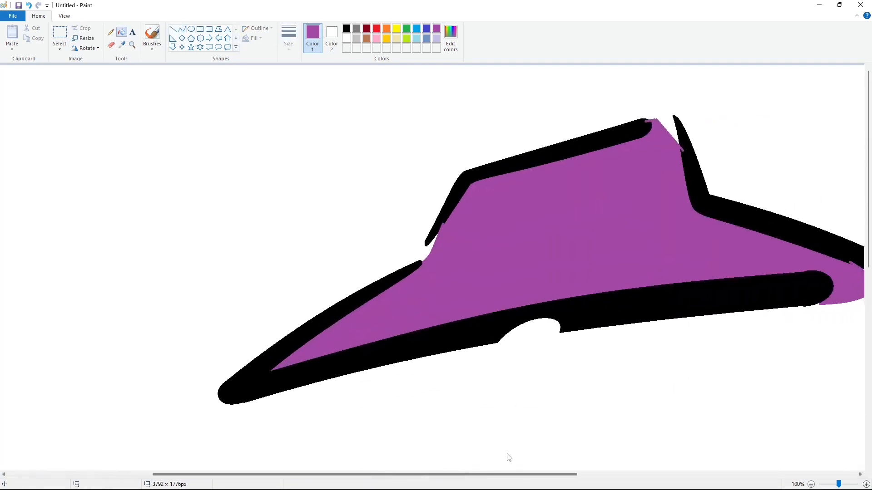
{"action": "left_click", "coordinate": [172, 29]}
{"action": "left_click", "coordinate": [346, 28]}
{"action": "left_click", "coordinate": [289, 38]}
{"action": "left_click", "coordinate": [336, 121]}
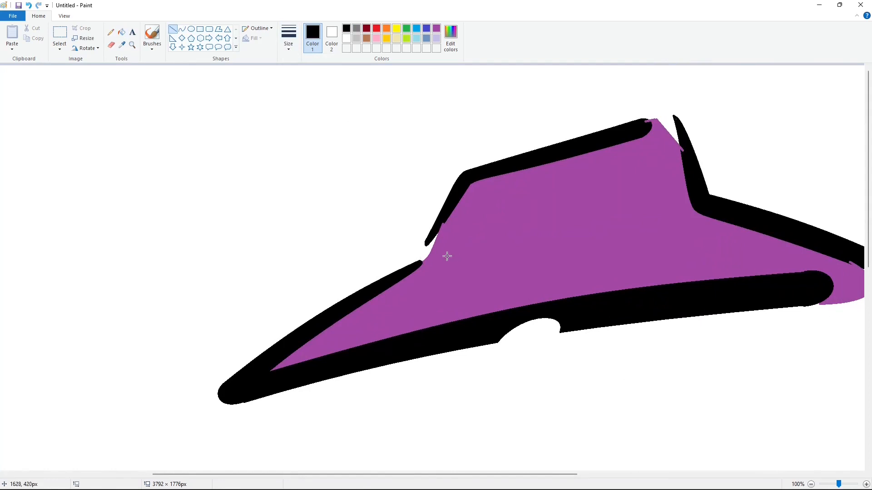
{"action": "left_click", "coordinate": [493, 221]}
{"action": "left_click_drag", "start_coordinate": [441, 475], "coordinate": [503, 475]}
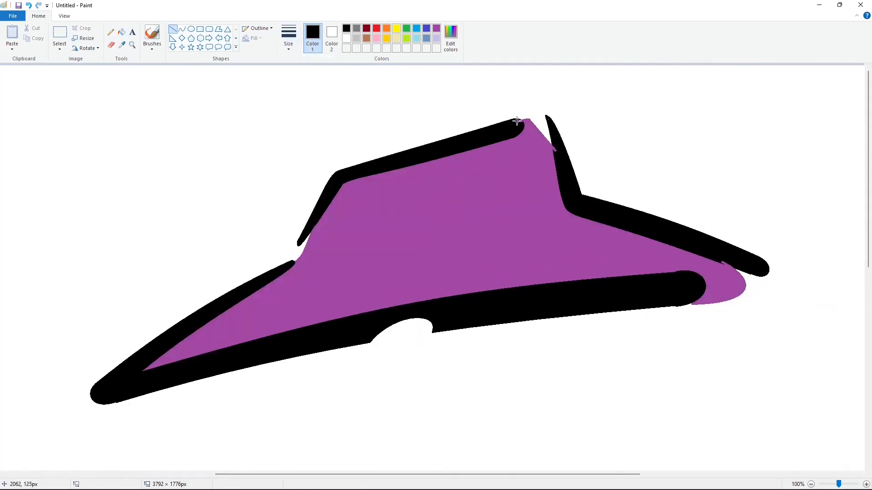
{"action": "left_click", "coordinate": [550, 133]}
{"action": "left_click_drag", "start_coordinate": [719, 259], "coordinate": [731, 267]}
{"action": "left_click", "coordinate": [762, 262]}
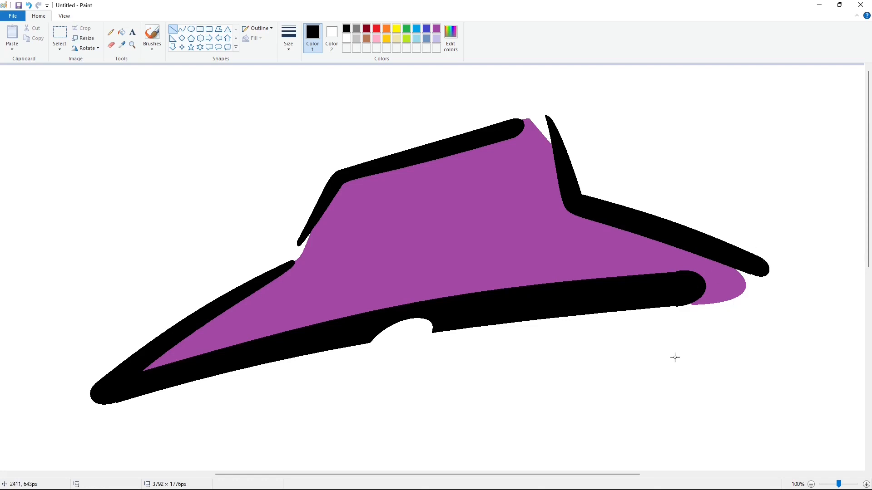
Draw a small slanted leaf shape below the brim's notch as the dot of the i and fill it black.
{"action": "left_click", "coordinate": [811, 485]}
{"action": "left_click", "coordinate": [182, 28]}
{"action": "left_click", "coordinate": [288, 39]}
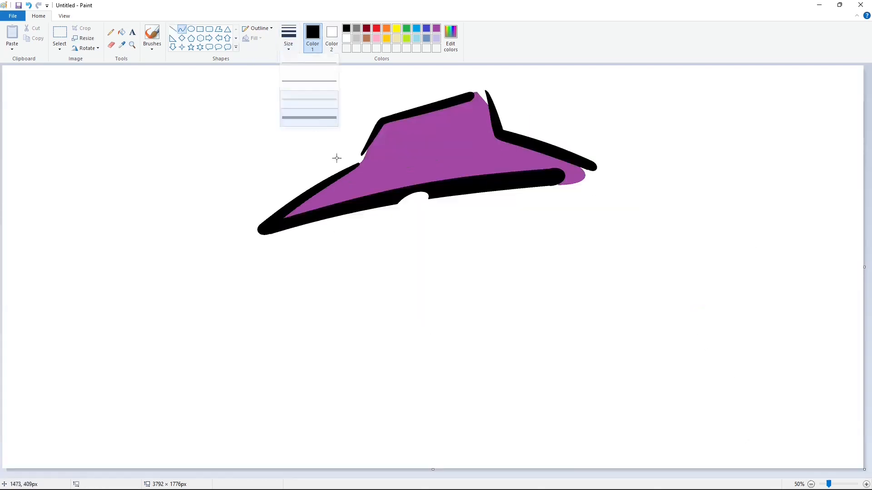
{"action": "left_click", "coordinate": [337, 156]}
{"action": "mouse_move", "coordinate": [393, 222]}
{"action": "left_mouse_down"}
{"action": "mouse_move", "coordinate": [423, 198]}
{"action": "mouse_move", "coordinate": [398, 207]}
{"action": "mouse_move", "coordinate": [422, 199]}
{"action": "mouse_move", "coordinate": [396, 226]}
{"action": "mouse_move", "coordinate": [408, 228]}
{"action": "left_mouse_up"}
{"action": "left_click", "coordinate": [444, 224]}
{"action": "left_click", "coordinate": [461, 236]}
{"action": "left_click", "coordinate": [122, 32]}
{"action": "left_click", "coordinate": [406, 215]}
Trim the upper tip of the black leaf shape with a short white line.
{"action": "left_click", "coordinate": [866, 484]}
{"action": "left_click_drag", "start_coordinate": [388, 474], "coordinate": [543, 472]}
{"action": "left_click", "coordinate": [173, 29]}
{"action": "left_click", "coordinate": [346, 38]}
{"action": "left_click_drag", "start_coordinate": [528, 349], "coordinate": [528, 339]}
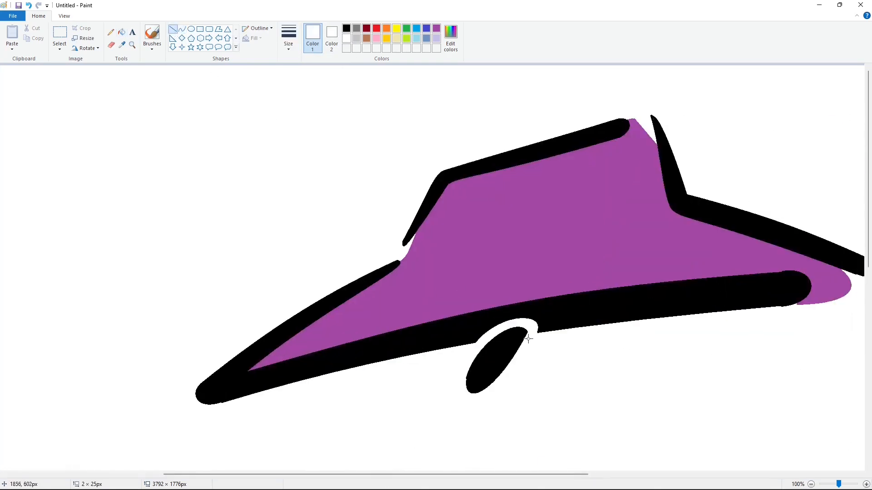
Outline the slanted stem of the letter p below the hat in thin black curves, about 500 px tall.
{"action": "left_click", "coordinate": [811, 484]}
{"action": "left_click", "coordinate": [182, 29]}
{"action": "left_click", "coordinate": [347, 28]}
{"action": "left_click", "coordinate": [288, 38]}
{"action": "left_click", "coordinate": [290, 181]}
{"action": "left_click_drag", "start_coordinate": [309, 261], "coordinate": [272, 375]}
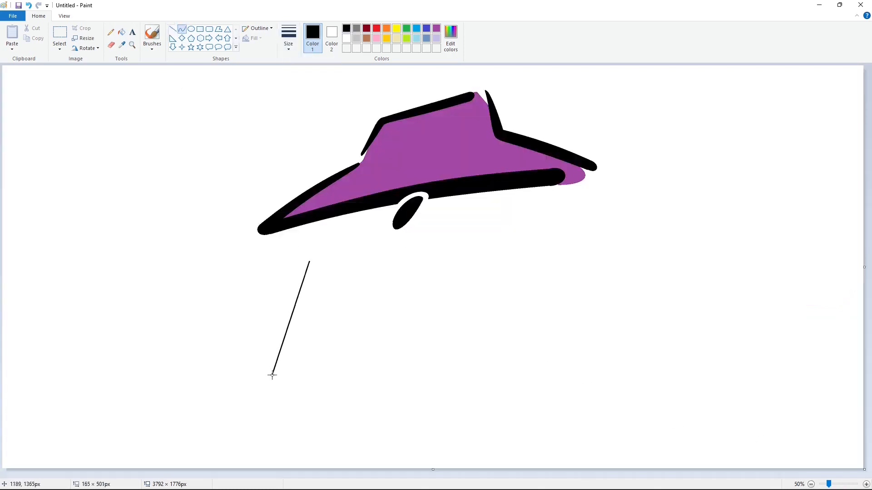
{"action": "mouse_move", "coordinate": [283, 342]}
{"action": "left_mouse_down"}
{"action": "mouse_move", "coordinate": [257, 371]}
{"action": "mouse_move", "coordinate": [327, 282]}
{"action": "mouse_move", "coordinate": [320, 261]}
{"action": "left_mouse_up"}
{"action": "left_click_drag", "start_coordinate": [289, 358], "coordinate": [284, 369]}
Draw the hook at the top of the p's stem and the upper arc of its bowl.
{"action": "mouse_move", "coordinate": [303, 303]}
{"action": "left_mouse_down"}
{"action": "mouse_move", "coordinate": [321, 287]}
{"action": "mouse_move", "coordinate": [291, 266]}
{"action": "left_mouse_up"}
{"action": "left_click", "coordinate": [422, 304]}
{"action": "left_click", "coordinate": [318, 266]}
{"action": "key", "text": "ctrl+z"}
{"action": "left_click", "coordinate": [206, 275]}
{"action": "mouse_move", "coordinate": [292, 261]}
{"action": "left_mouse_down"}
{"action": "mouse_move", "coordinate": [368, 285]}
{"action": "mouse_move", "coordinate": [315, 314]}
{"action": "mouse_move", "coordinate": [344, 237]}
{"action": "mouse_move", "coordinate": [403, 290]}
{"action": "left_mouse_up"}
{"action": "key", "text": "ctrl+z"}
{"action": "left_click_drag", "start_coordinate": [302, 249], "coordinate": [362, 286]}
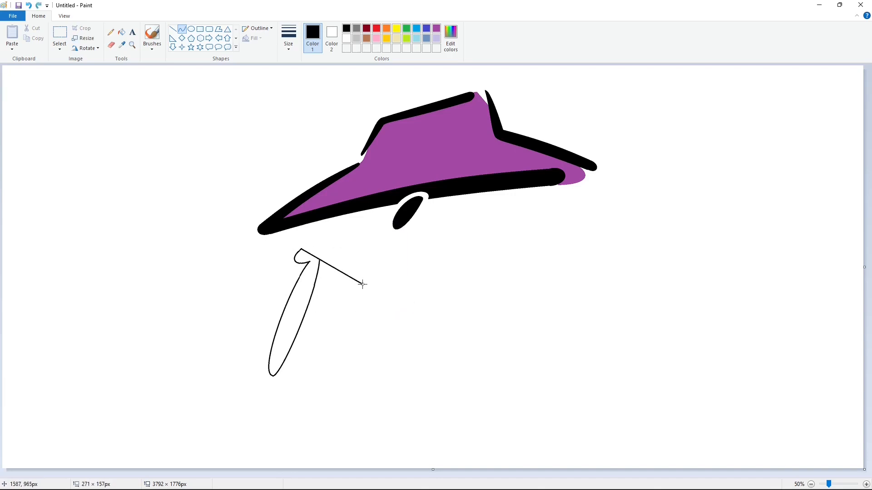
{"action": "left_click_drag", "start_coordinate": [338, 246], "coordinate": [336, 230]}
{"action": "left_click_drag", "start_coordinate": [368, 249], "coordinate": [378, 253]}
{"action": "left_click", "coordinate": [449, 291]}
{"action": "left_click", "coordinate": [362, 286]}
{"action": "key", "text": "ctrl+z"}
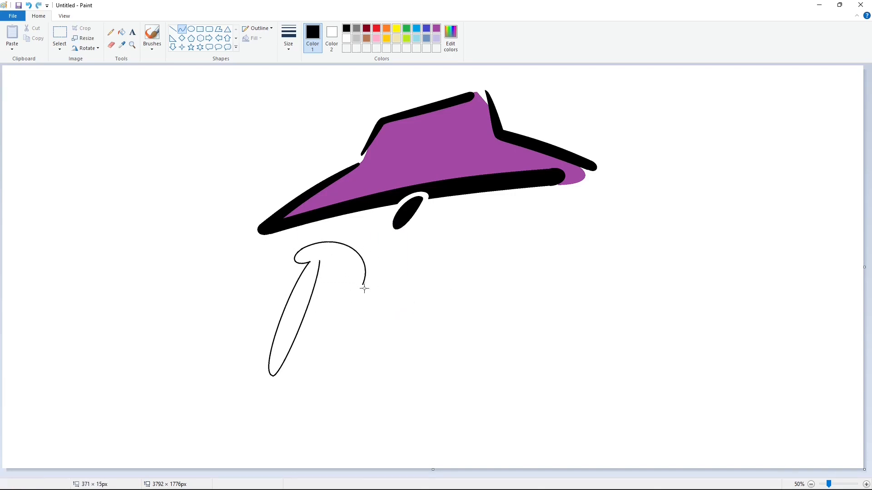
Finish the p's bowl with its lower outer curve and the inner curve back to the stem.
{"action": "mouse_move", "coordinate": [363, 284]}
{"action": "left_mouse_down"}
{"action": "mouse_move", "coordinate": [311, 314]}
{"action": "mouse_move", "coordinate": [354, 300]}
{"action": "left_mouse_up"}
{"action": "left_click", "coordinate": [339, 316]}
{"action": "left_click", "coordinate": [407, 325]}
{"action": "left_click", "coordinate": [311, 310]}
{"action": "left_click", "coordinate": [391, 308]}
{"action": "left_click", "coordinate": [336, 305]}
{"action": "key", "text": "ctrl+z"}
{"action": "left_click_drag", "start_coordinate": [336, 272], "coordinate": [320, 261]}
{"action": "left_click_drag", "start_coordinate": [340, 278], "coordinate": [360, 296]}
{"action": "left_click_drag", "start_coordinate": [349, 263], "coordinate": [352, 258]}
Outline the body of the letter i as a slanted oval beneath the black leaf shape.
{"action": "left_click", "coordinate": [463, 306]}
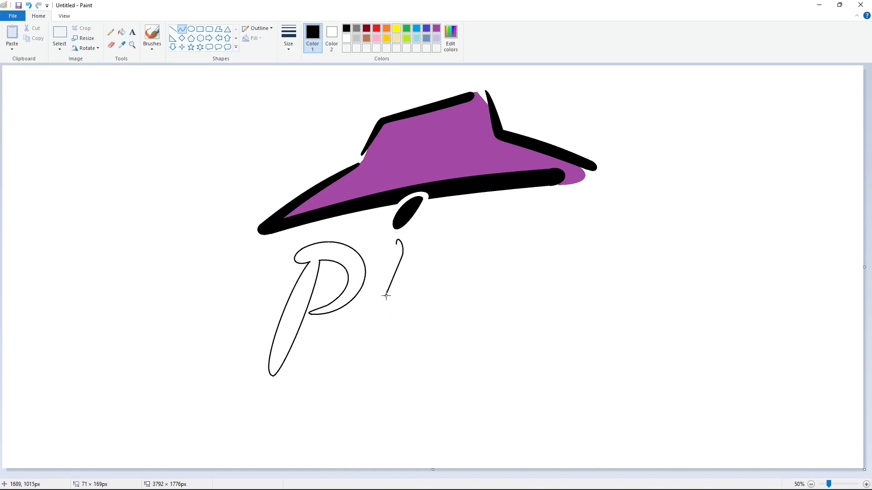
{"action": "left_click_drag", "start_coordinate": [395, 277], "coordinate": [386, 296]}
{"action": "left_click_drag", "start_coordinate": [373, 292], "coordinate": [379, 265]}
Outline the first letter z beside the i, extending its bottom bar into a long tail.
{"action": "mouse_move", "coordinate": [413, 240]}
{"action": "left_mouse_down"}
{"action": "mouse_move", "coordinate": [422, 243]}
{"action": "mouse_move", "coordinate": [429, 285]}
{"action": "left_mouse_up"}
{"action": "left_click_drag", "start_coordinate": [456, 247], "coordinate": [475, 235]}
{"action": "left_click_drag", "start_coordinate": [458, 258], "coordinate": [399, 298]}
{"action": "mouse_move", "coordinate": [433, 266]}
{"action": "left_mouse_down"}
{"action": "mouse_move", "coordinate": [396, 286]}
{"action": "mouse_move", "coordinate": [397, 305]}
{"action": "mouse_move", "coordinate": [506, 289]}
{"action": "mouse_move", "coordinate": [473, 299]}
{"action": "mouse_move", "coordinate": [498, 297]}
{"action": "left_mouse_up"}
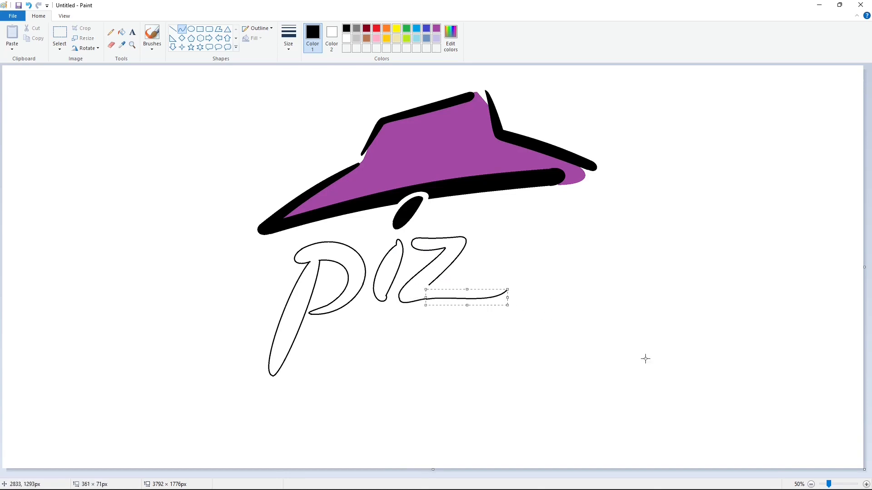
{"action": "left_click", "coordinate": [645, 358]}
{"action": "left_click_drag", "start_coordinate": [484, 290], "coordinate": [429, 285]}
{"action": "left_click_drag", "start_coordinate": [437, 283], "coordinate": [450, 283]}
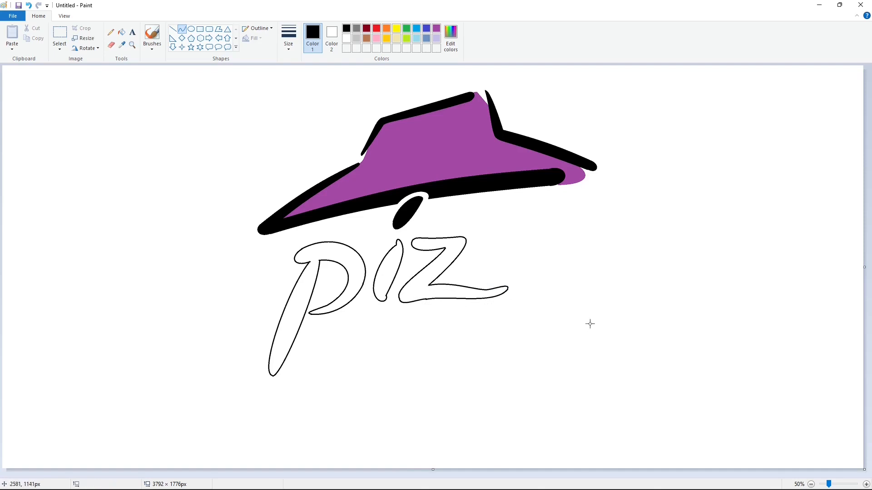
Outline the top bar of the second letter z, slightly higher than the first z.
{"action": "left_click_drag", "start_coordinate": [472, 229], "coordinate": [468, 235]}
{"action": "left_click_drag", "start_coordinate": [511, 223], "coordinate": [516, 222]}
{"action": "mouse_move", "coordinate": [479, 226]}
{"action": "left_mouse_down"}
{"action": "mouse_move", "coordinate": [494, 265]}
{"action": "mouse_move", "coordinate": [525, 226]}
{"action": "mouse_move", "coordinate": [537, 228]}
{"action": "mouse_move", "coordinate": [495, 263]}
{"action": "left_mouse_up"}
{"action": "left_click", "coordinate": [574, 251]}
{"action": "key", "text": "ctrl+z"}
{"action": "left_click_drag", "start_coordinate": [518, 226], "coordinate": [535, 223]}
{"action": "left_click_drag", "start_coordinate": [517, 238], "coordinate": [529, 231]}
{"action": "key", "text": "ctrl+z"}
Complete the second z's outline with its diagonal stroke and curved bottom bar.
{"action": "mouse_move", "coordinate": [517, 241]}
{"action": "left_mouse_down"}
{"action": "mouse_move", "coordinate": [471, 260]}
{"action": "mouse_move", "coordinate": [465, 275]}
{"action": "mouse_move", "coordinate": [448, 269]}
{"action": "left_mouse_up"}
{"action": "left_click", "coordinate": [510, 248]}
{"action": "left_click", "coordinate": [510, 249]}
{"action": "left_click", "coordinate": [584, 260]}
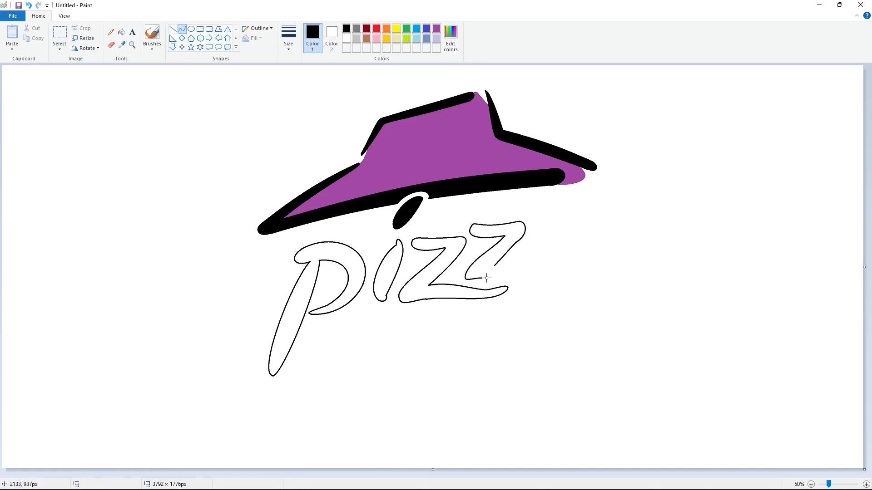
{"action": "mouse_move", "coordinate": [503, 278]}
{"action": "left_mouse_down"}
{"action": "mouse_move", "coordinate": [527, 278]}
{"action": "mouse_move", "coordinate": [529, 267]}
{"action": "mouse_move", "coordinate": [496, 265]}
{"action": "left_mouse_up"}
{"action": "left_click", "coordinate": [526, 268]}
Draw the outer left curve and right side of the letter a after the second z.
{"action": "left_click_drag", "start_coordinate": [572, 256], "coordinate": [573, 256]}
{"action": "left_click_drag", "start_coordinate": [572, 243], "coordinate": [502, 236]}
{"action": "left_click_drag", "start_coordinate": [519, 281], "coordinate": [529, 298]}
{"action": "left_click", "coordinate": [625, 317]}
{"action": "mouse_move", "coordinate": [586, 222]}
{"action": "left_mouse_down"}
{"action": "mouse_move", "coordinate": [597, 213]}
{"action": "mouse_move", "coordinate": [590, 234]}
{"action": "mouse_move", "coordinate": [597, 226]}
{"action": "mouse_move", "coordinate": [599, 251]}
{"action": "left_mouse_up"}
{"action": "left_click", "coordinate": [646, 232]}
{"action": "left_click", "coordinate": [593, 253]}
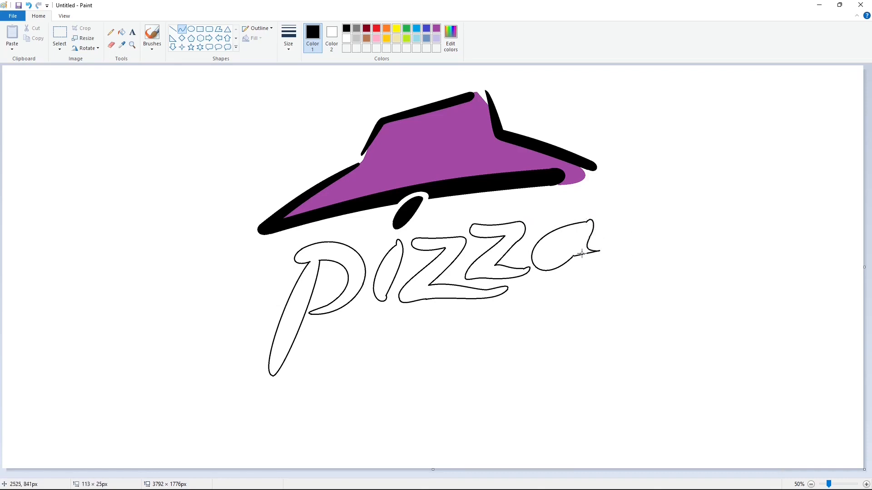
Close the a's outline with a rounded tail and draw the opening inside the letter.
{"action": "left_click", "coordinate": [611, 254]}
{"action": "left_click", "coordinate": [584, 266]}
{"action": "left_click", "coordinate": [571, 236]}
{"action": "double_click", "coordinate": [558, 239]}
{"action": "left_click", "coordinate": [634, 251]}
{"action": "left_click_drag", "start_coordinate": [550, 252], "coordinate": [571, 245]}
{"action": "left_click", "coordinate": [560, 251]}
{"action": "left_click", "coordinate": [638, 259]}
Outline the curved left side, rounded foot and right side of the H's first stem below the letter i.
{"action": "left_click_drag", "start_coordinate": [338, 410], "coordinate": [375, 312]}
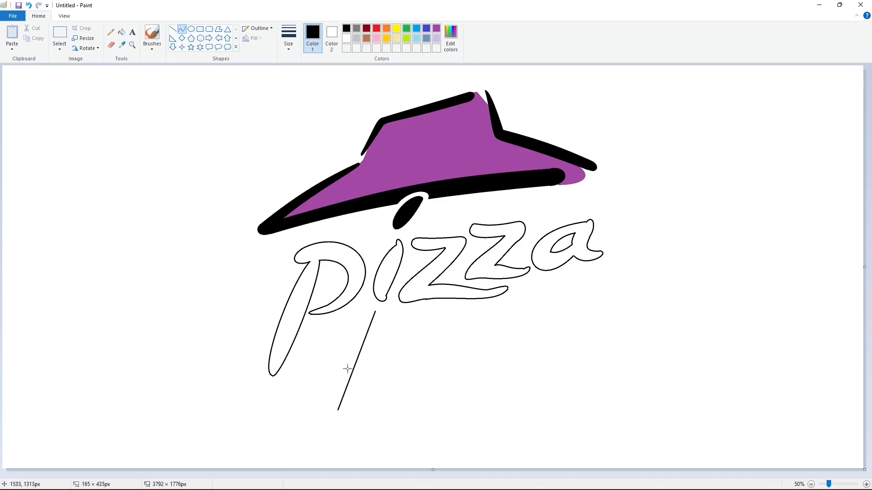
{"action": "mouse_move", "coordinate": [347, 369]}
{"action": "left_mouse_down"}
{"action": "mouse_move", "coordinate": [339, 391]}
{"action": "mouse_move", "coordinate": [354, 337]}
{"action": "mouse_move", "coordinate": [339, 413]}
{"action": "left_mouse_up"}
{"action": "key", "text": "ctrl+z"}
{"action": "left_click_drag", "start_coordinate": [357, 352], "coordinate": [352, 342]}
{"action": "mouse_move", "coordinate": [348, 365]}
{"action": "left_mouse_down"}
{"action": "mouse_move", "coordinate": [328, 403]}
{"action": "mouse_move", "coordinate": [370, 356]}
{"action": "mouse_move", "coordinate": [348, 417]}
{"action": "left_mouse_up"}
{"action": "left_click", "coordinate": [433, 389]}
{"action": "left_click_drag", "start_coordinate": [355, 404], "coordinate": [378, 330]}
{"action": "left_click", "coordinate": [367, 393]}
{"action": "left_click_drag", "start_coordinate": [365, 373], "coordinate": [366, 358]}
{"action": "left_click", "coordinate": [455, 383]}
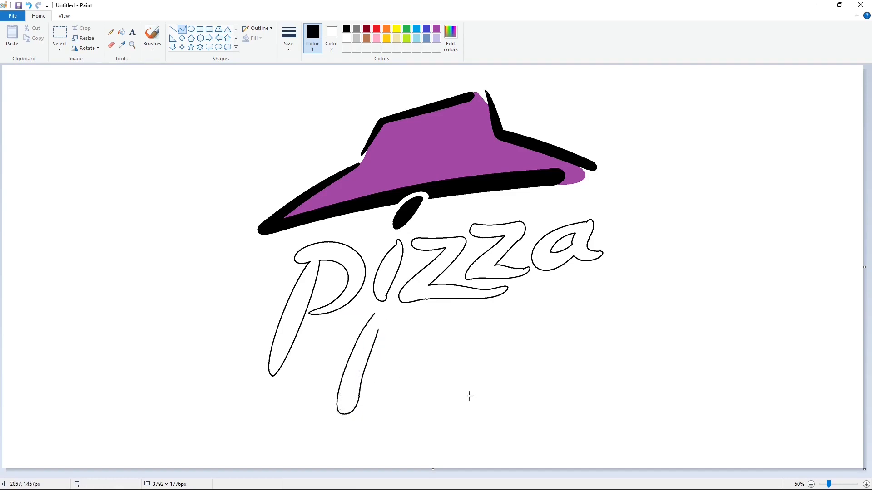
Close the top of the H's first stem and outline a tapered, rising crossbar through it.
{"action": "left_click_drag", "start_coordinate": [379, 316], "coordinate": [375, 313]}
{"action": "left_click_drag", "start_coordinate": [379, 320], "coordinate": [385, 313]}
{"action": "left_click_drag", "start_coordinate": [381, 309], "coordinate": [382, 302]}
{"action": "left_click", "coordinate": [420, 354]}
{"action": "mouse_move", "coordinate": [422, 341]}
{"action": "left_mouse_down"}
{"action": "mouse_move", "coordinate": [366, 347]}
{"action": "mouse_move", "coordinate": [321, 374]}
{"action": "mouse_move", "coordinate": [412, 355]}
{"action": "mouse_move", "coordinate": [434, 339]}
{"action": "left_mouse_up"}
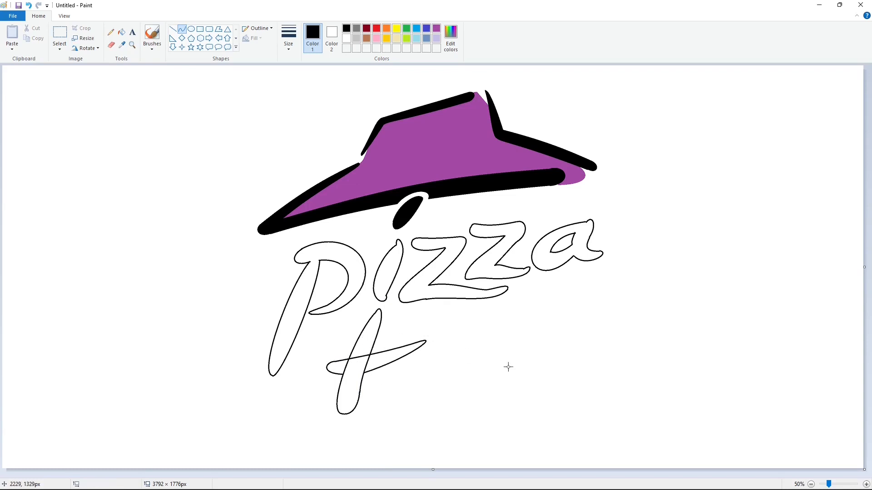
Fill the outlined letters p, i, z, z and a of the word pizza with black.
{"action": "left_click", "coordinate": [126, 36]}
{"action": "left_click", "coordinate": [305, 290]}
{"action": "left_click", "coordinate": [386, 281]}
{"action": "left_click", "coordinate": [423, 277]}
{"action": "left_click", "coordinate": [487, 262]}
{"action": "left_click", "coordinate": [540, 260]}
Outline the H's second stem across the crossbar with curved sides and a rounded top and foot.
{"action": "left_click", "coordinate": [182, 30]}
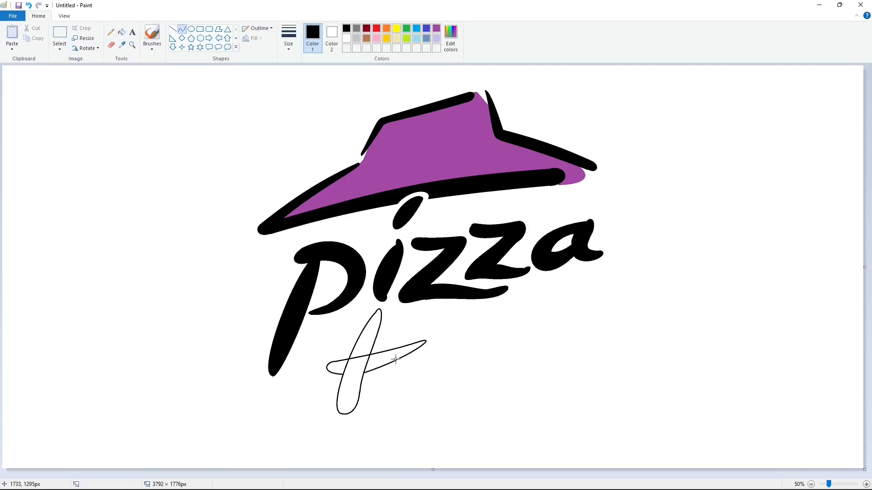
{"action": "left_click_drag", "start_coordinate": [415, 309], "coordinate": [392, 391]}
{"action": "left_click_drag", "start_coordinate": [406, 331], "coordinate": [398, 335]}
{"action": "mouse_move", "coordinate": [392, 380]}
{"action": "left_mouse_down"}
{"action": "mouse_move", "coordinate": [384, 387]}
{"action": "mouse_move", "coordinate": [413, 352]}
{"action": "left_mouse_up"}
{"action": "left_click", "coordinate": [463, 373]}
{"action": "mouse_move", "coordinate": [401, 381]}
{"action": "left_mouse_down"}
{"action": "mouse_move", "coordinate": [403, 393]}
{"action": "mouse_move", "coordinate": [407, 376]}
{"action": "left_mouse_up"}
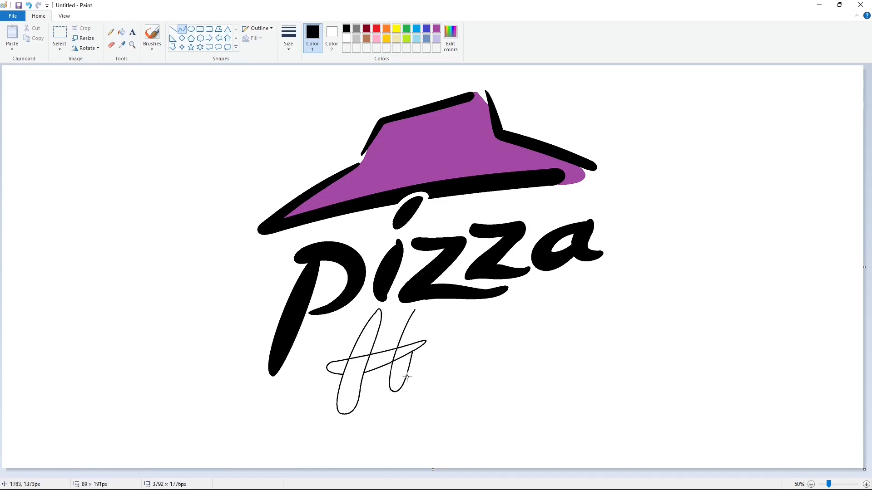
{"action": "left_click", "coordinate": [425, 337]}
{"action": "left_click_drag", "start_coordinate": [414, 343], "coordinate": [419, 305]}
{"action": "left_click", "coordinate": [474, 338]}
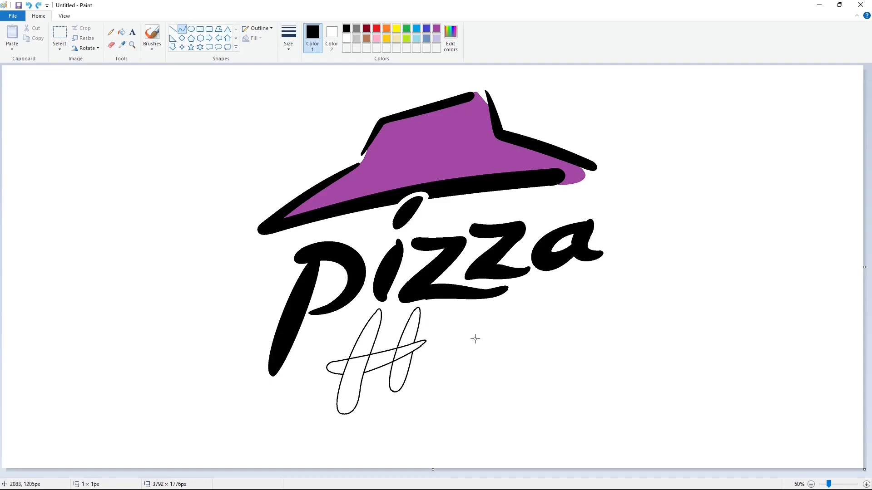
Fill both stems and the crossbar of the letter H with black.
{"action": "left_click", "coordinate": [122, 33]}
{"action": "left_click", "coordinate": [364, 344]}
{"action": "left_click", "coordinate": [402, 352]}
{"action": "left_click", "coordinate": [343, 367]}
Outline the letter u beside the H with a hooked top, rounded bottom and inner curve up to the second stem.
{"action": "left_click", "coordinate": [182, 29]}
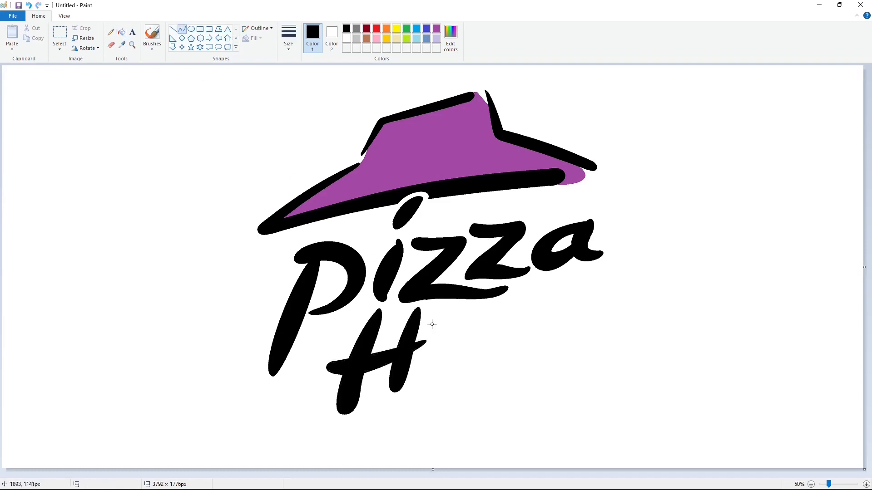
{"action": "left_click_drag", "start_coordinate": [430, 346], "coordinate": [430, 377]}
{"action": "left_click_drag", "start_coordinate": [429, 357], "coordinate": [423, 376]}
{"action": "left_click_drag", "start_coordinate": [468, 351], "coordinate": [468, 351]}
{"action": "left_click_drag", "start_coordinate": [456, 363], "coordinate": [458, 367]}
{"action": "left_click", "coordinate": [509, 364]}
{"action": "mouse_move", "coordinate": [431, 334]}
{"action": "left_mouse_down"}
{"action": "mouse_move", "coordinate": [447, 323]}
{"action": "mouse_move", "coordinate": [443, 357]}
{"action": "mouse_move", "coordinate": [431, 322]}
{"action": "left_mouse_up"}
{"action": "left_click", "coordinate": [513, 345]}
{"action": "key", "text": "ctrl+z"}
{"action": "left_click_drag", "start_coordinate": [447, 331], "coordinate": [472, 339]}
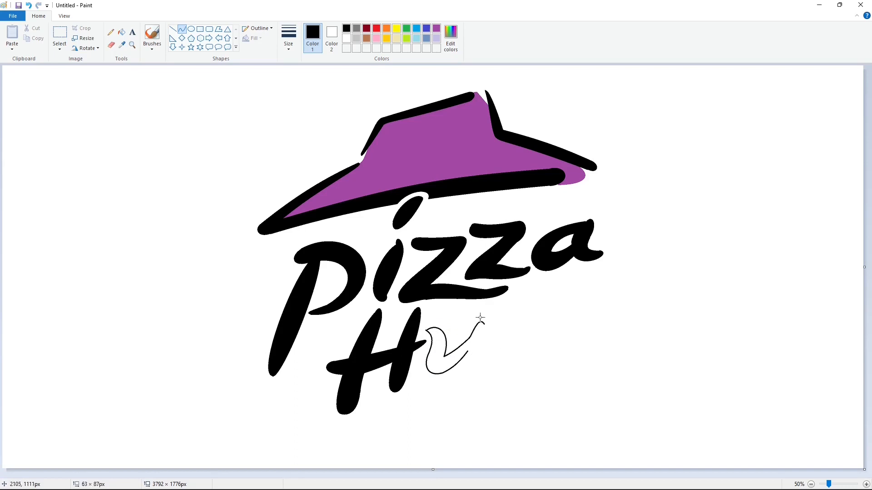
Draw the u's right stem down to its foot and close the letter's outline.
{"action": "left_click_drag", "start_coordinate": [482, 368], "coordinate": [468, 351]}
{"action": "left_click", "coordinate": [486, 331]}
{"action": "left_click", "coordinate": [480, 364]}
{"action": "left_click", "coordinate": [529, 362]}
{"action": "left_click", "coordinate": [481, 375]}
Fill the letter u black and trim its edge beside the H's crossbar with a short white line.
{"action": "left_click", "coordinate": [122, 31]}
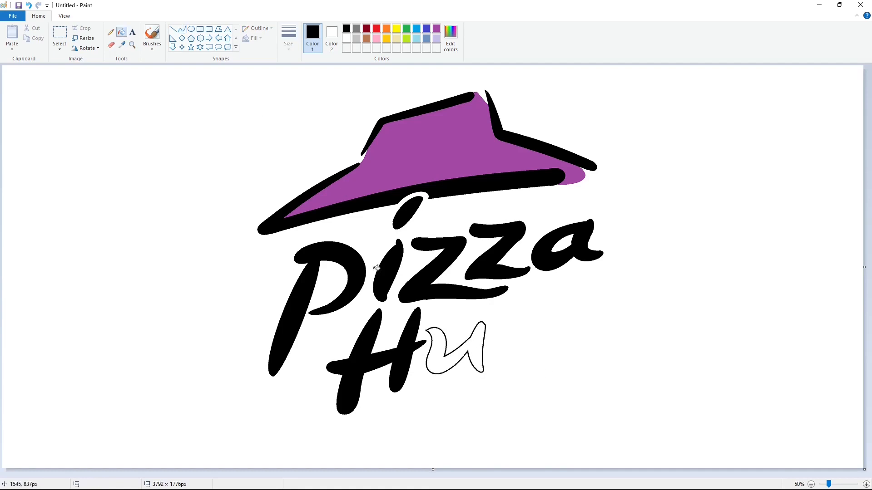
{"action": "left_click", "coordinate": [452, 365]}
{"action": "scroll", "coordinate": [306, 148], "scroll_direction": "up", "scroll_amount": 1}
{"action": "left_click", "coordinate": [173, 29]}
{"action": "left_click", "coordinate": [346, 38]}
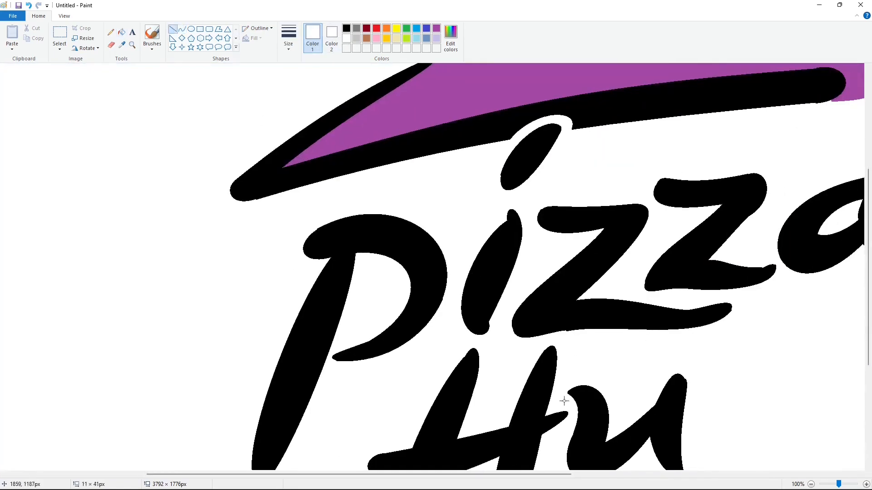
{"action": "left_click_drag", "start_coordinate": [562, 386], "coordinate": [564, 395]}
{"action": "scroll", "coordinate": [776, 444], "scroll_direction": "down", "scroll_amount": 1}
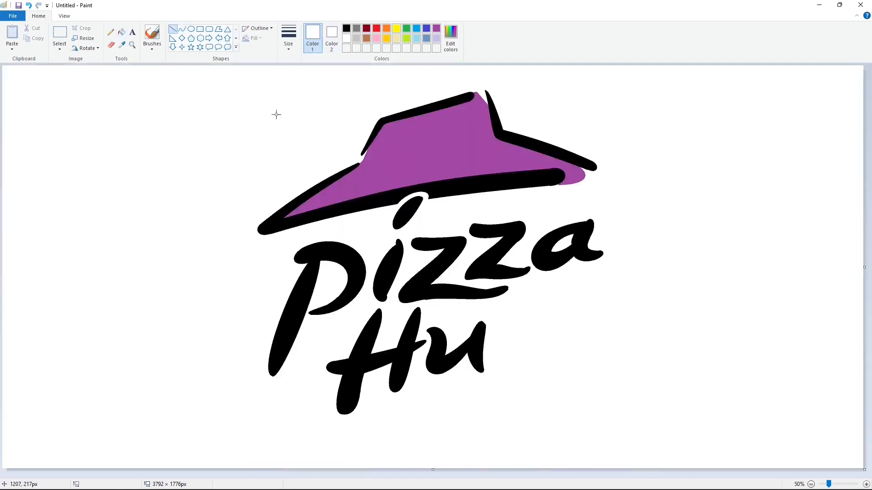
Outline the curved sides and narrow foot of the letter t's stem in black after the u.
{"action": "left_click", "coordinate": [182, 29]}
{"action": "left_click", "coordinate": [346, 28]}
{"action": "left_click_drag", "start_coordinate": [527, 293], "coordinate": [500, 378]}
{"action": "mouse_move", "coordinate": [516, 323]}
{"action": "left_mouse_down"}
{"action": "mouse_move", "coordinate": [491, 350]}
{"action": "mouse_move", "coordinate": [523, 323]}
{"action": "left_mouse_up"}
{"action": "left_click", "coordinate": [503, 378]}
{"action": "left_click", "coordinate": [510, 357]}
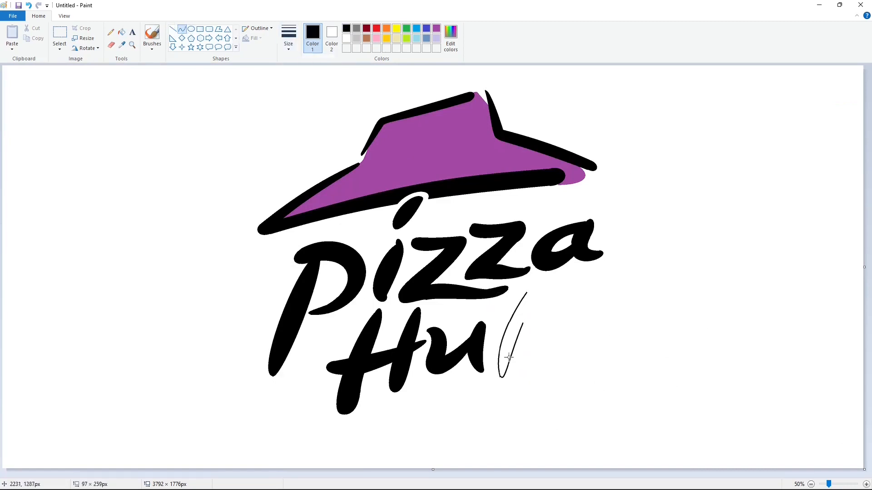
{"action": "left_click", "coordinate": [599, 367]}
Outline the t's crossbar with a rounded left end and a tapered, rising right end.
{"action": "left_click_drag", "start_coordinate": [495, 316], "coordinate": [493, 319]}
{"action": "mouse_move", "coordinate": [564, 305]}
{"action": "left_mouse_down"}
{"action": "mouse_move", "coordinate": [496, 317]}
{"action": "mouse_move", "coordinate": [506, 327]}
{"action": "mouse_move", "coordinate": [582, 303]}
{"action": "left_mouse_up"}
{"action": "left_click", "coordinate": [554, 310]}
{"action": "left_click", "coordinate": [514, 319]}
{"action": "key", "text": "ctrl+z"}
{"action": "left_click", "coordinate": [546, 312]}
{"action": "left_click", "coordinate": [505, 317]}
{"action": "left_click", "coordinate": [590, 350]}
{"action": "left_click", "coordinate": [488, 328]}
{"action": "left_click", "coordinate": [554, 345]}
{"action": "left_click", "coordinate": [544, 299]}
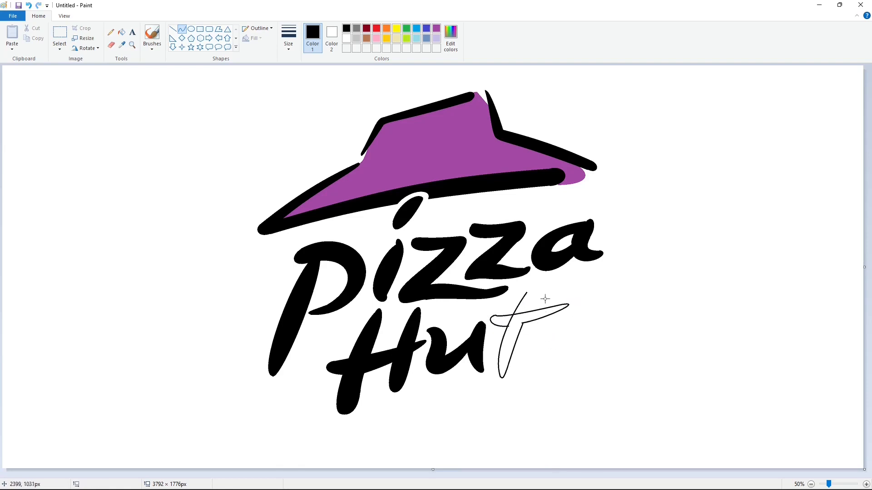
Close the top of the t's stem and fill the whole letter black.
{"action": "left_click_drag", "start_coordinate": [530, 307], "coordinate": [534, 287]}
{"action": "left_click", "coordinate": [537, 297]}
{"action": "left_click", "coordinate": [122, 32]}
{"action": "left_click", "coordinate": [518, 320]}
{"action": "left_click", "coordinate": [522, 307]}
{"action": "left_click", "coordinate": [502, 320]}
{"action": "left_click", "coordinate": [436, 29]}
{"action": "left_click", "coordinate": [183, 28]}
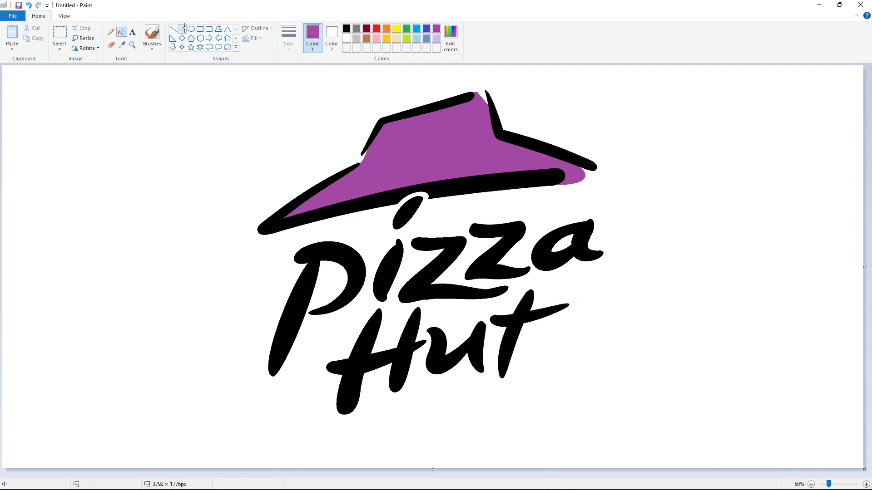
{"action": "left_click_drag", "start_coordinate": [570, 362], "coordinate": [394, 413]}
{"action": "mouse_move", "coordinate": [498, 382]}
{"action": "left_mouse_down"}
{"action": "mouse_move", "coordinate": [501, 373]}
{"action": "mouse_move", "coordinate": [469, 381]}
{"action": "left_mouse_up"}
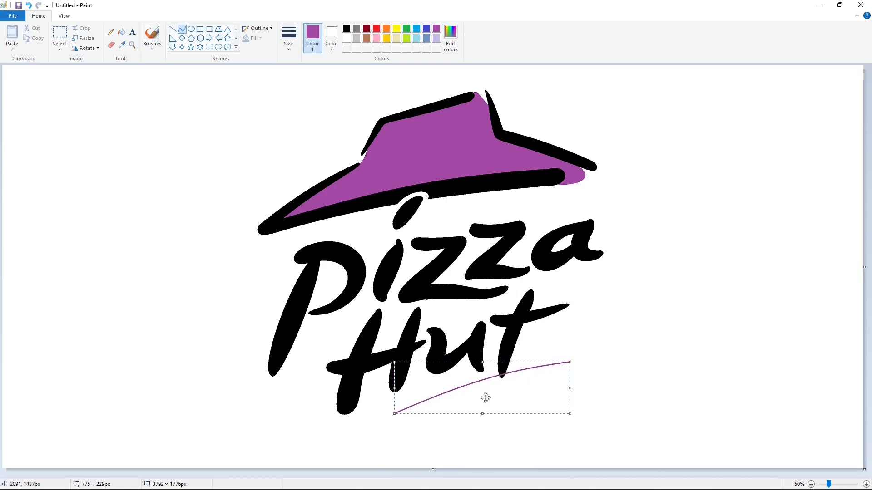
{"action": "left_click", "coordinate": [606, 402]}
{"action": "key", "text": "ctrl+z"}
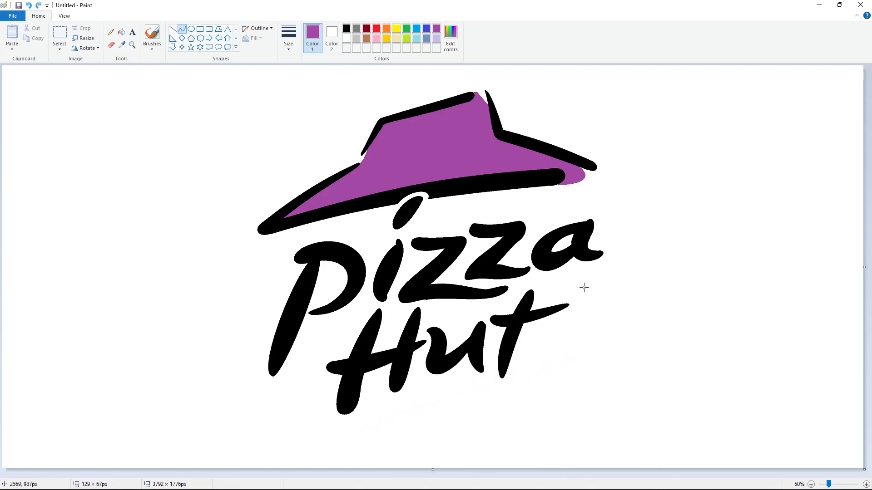
Recolour the letter t purple and draw a black arc about 773 px wide under Hut as the underline's upper edge.
{"action": "left_click", "coordinate": [121, 32]}
{"action": "left_click", "coordinate": [518, 327]}
{"action": "left_click", "coordinate": [346, 28]}
{"action": "left_click", "coordinate": [182, 29]}
{"action": "left_click_drag", "start_coordinate": [570, 362], "coordinate": [395, 411]}
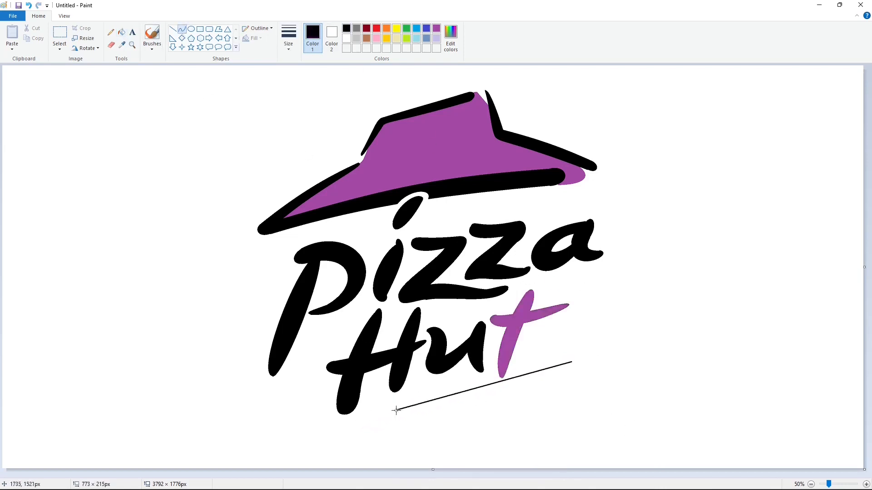
{"action": "mouse_move", "coordinate": [495, 384]}
{"action": "left_mouse_down"}
{"action": "mouse_move", "coordinate": [506, 388]}
{"action": "mouse_move", "coordinate": [464, 385]}
{"action": "left_mouse_up"}
Draw the underline's rounded left end and the first curved section of its lower edge.
{"action": "mouse_move", "coordinate": [392, 415]}
{"action": "left_mouse_down"}
{"action": "mouse_move", "coordinate": [362, 436]}
{"action": "mouse_move", "coordinate": [356, 421]}
{"action": "mouse_move", "coordinate": [391, 415]}
{"action": "mouse_move", "coordinate": [362, 437]}
{"action": "left_mouse_up"}
{"action": "left_click", "coordinate": [385, 418]}
{"action": "left_click", "coordinate": [492, 434]}
{"action": "key", "text": "ctrl+z"}
{"action": "left_click_drag", "start_coordinate": [378, 425], "coordinate": [364, 440]}
{"action": "left_click", "coordinate": [409, 433]}
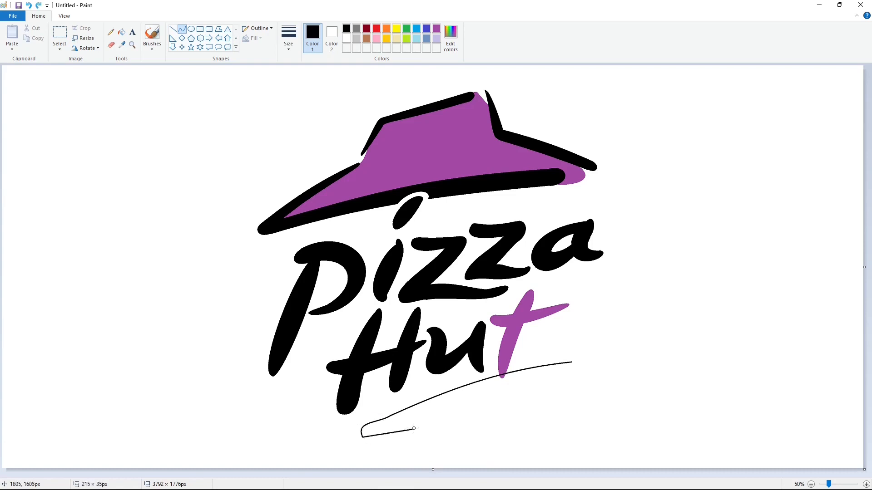
{"action": "left_click_drag", "start_coordinate": [413, 428], "coordinate": [431, 419]}
{"action": "left_click", "coordinate": [366, 444]}
{"action": "left_click_drag", "start_coordinate": [375, 444], "coordinate": [380, 443]}
{"action": "left_click", "coordinate": [523, 440]}
Draw the rest of the underline's lower edge as a long curve rising to its right end.
{"action": "left_click_drag", "start_coordinate": [430, 420], "coordinate": [580, 361]}
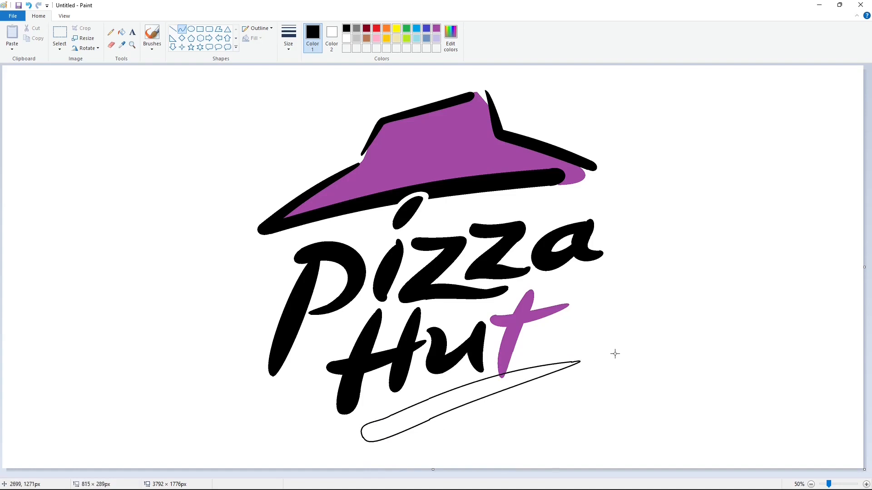
{"action": "key", "text": "ctrl+z"}
{"action": "left_click_drag", "start_coordinate": [430, 420], "coordinate": [572, 367]}
{"action": "left_click", "coordinate": [505, 386]}
{"action": "left_click", "coordinate": [508, 382]}
{"action": "left_click", "coordinate": [581, 389]}
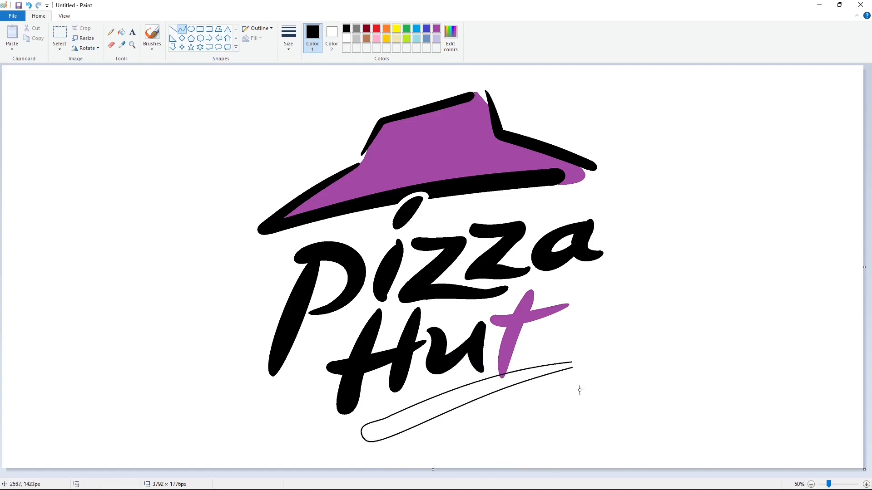
Close the underline with a rounded right tip and fill it black.
{"action": "left_click", "coordinate": [583, 360]}
{"action": "left_click", "coordinate": [617, 379]}
{"action": "left_click", "coordinate": [121, 32]}
{"action": "left_click", "coordinate": [454, 399]}
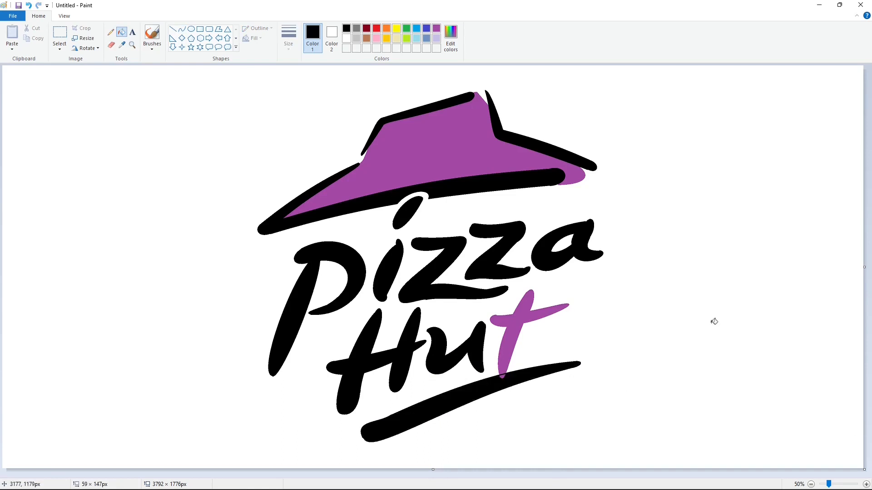
Paint over the black edge crossing the t's lower tip with a purple line.
{"action": "left_click", "coordinate": [173, 28]}
{"action": "left_click", "coordinate": [288, 36]}
{"action": "left_click", "coordinate": [313, 108]}
{"action": "left_click", "coordinate": [436, 28]}
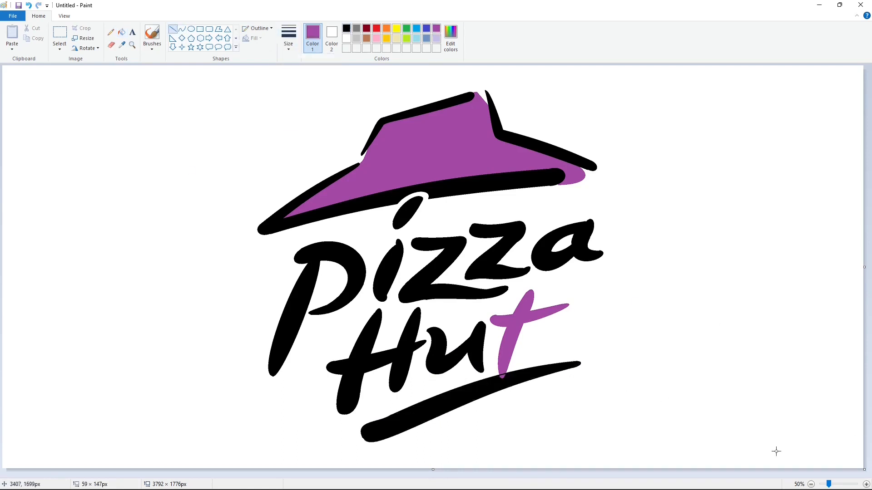
{"action": "scroll", "coordinate": [415, 460], "scroll_direction": "up", "scroll_amount": 1}
{"action": "left_click_drag", "start_coordinate": [415, 474], "coordinate": [638, 475]}
{"action": "scroll", "coordinate": [566, 467], "scroll_direction": "up", "scroll_amount": 1}
{"action": "left_click_drag", "start_coordinate": [427, 474], "coordinate": [558, 474]}
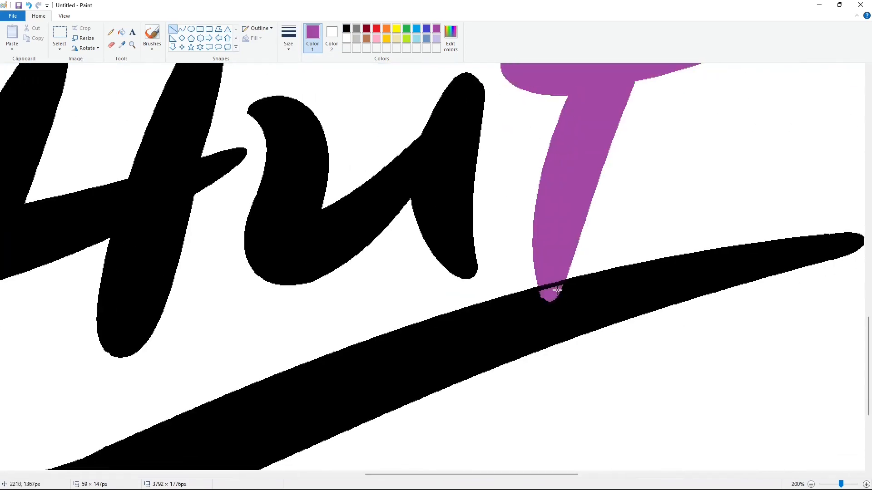